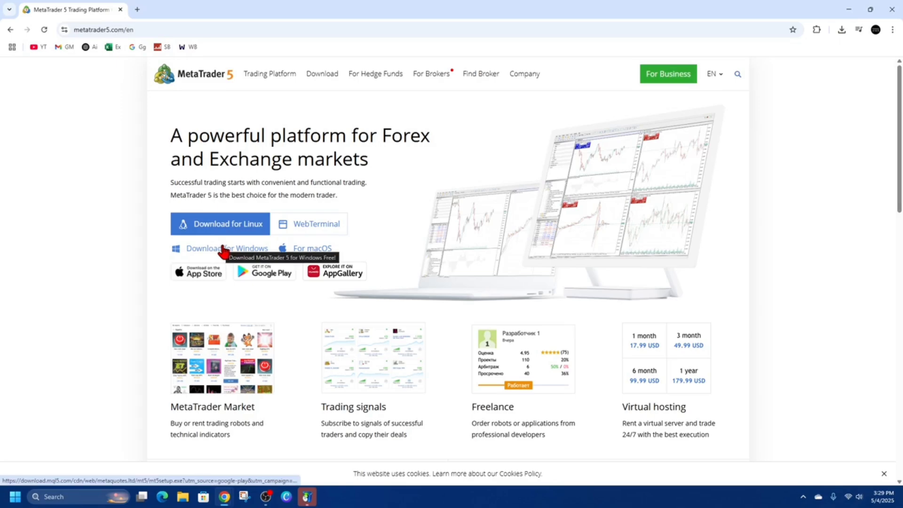
Launch the downloaded MetaTrader 5 setup file for Windows and minimize the browser window.
left_click(842, 31)
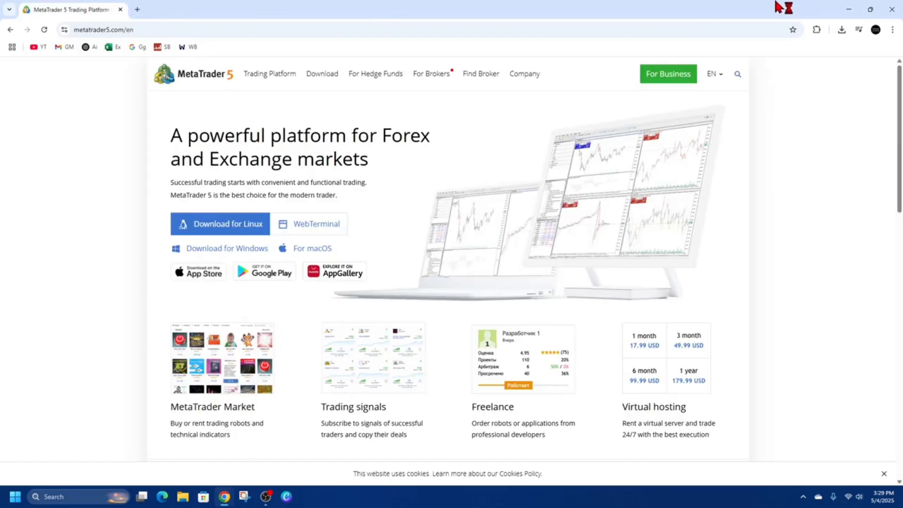
left_click(848, 9)
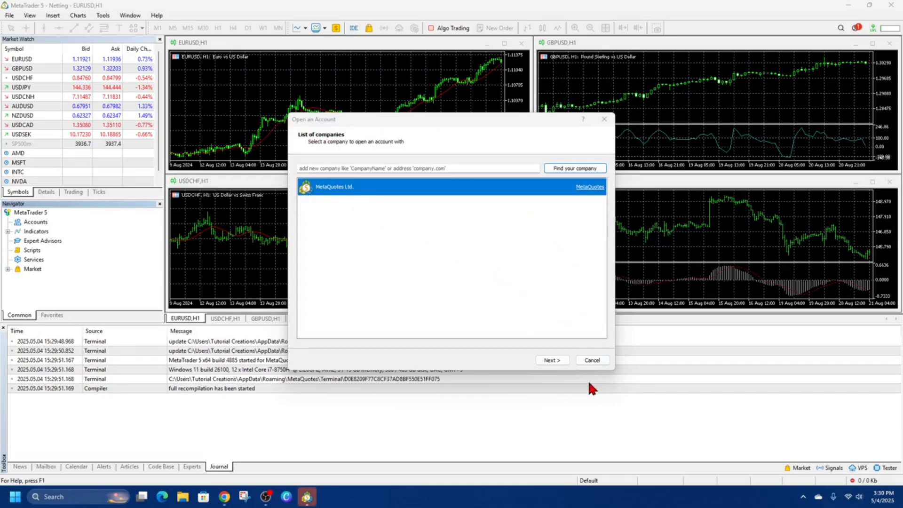
Register a MetaQuotes Ltd. demo account, filling in the mobile phone number and accepting the terms and conditions.
left_click(553, 359)
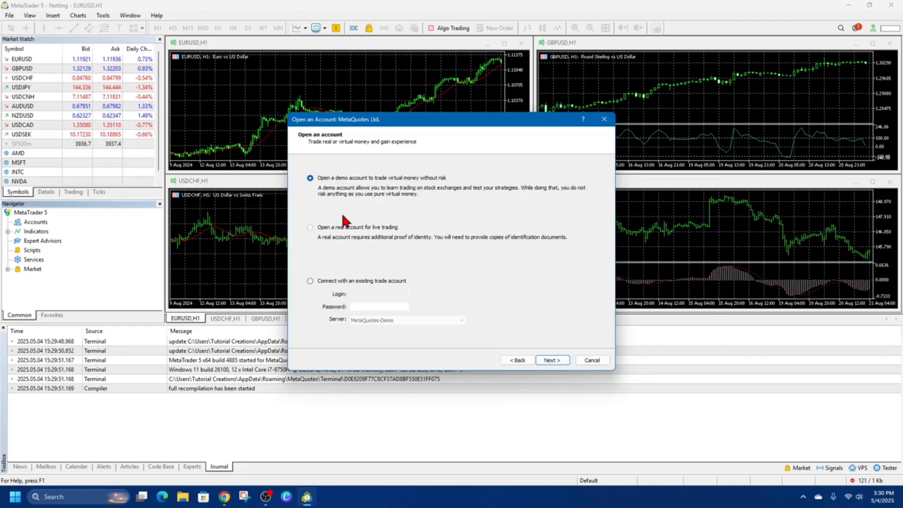
key("Return")
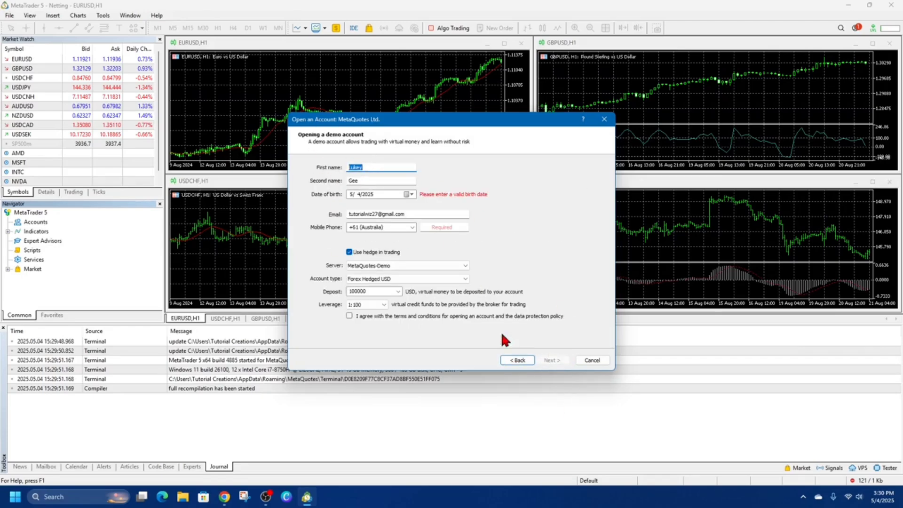
left_click(442, 227)
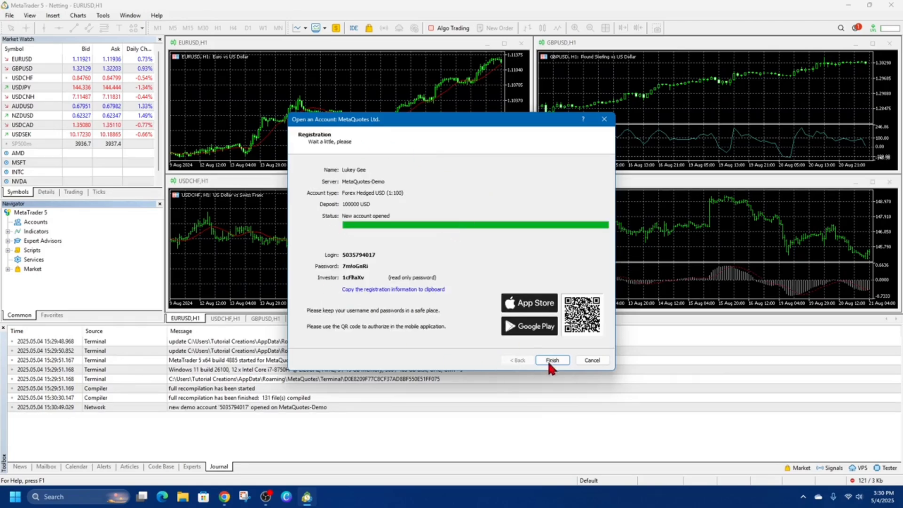
double_click(561, 359)
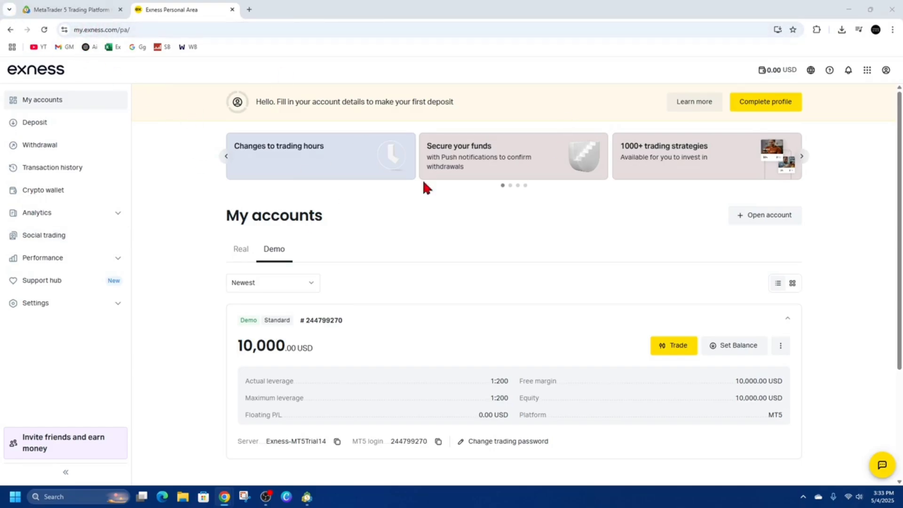
Examine the real and demo trading accounts listed in the Exness personal area in the browser.
left_click(47, 102)
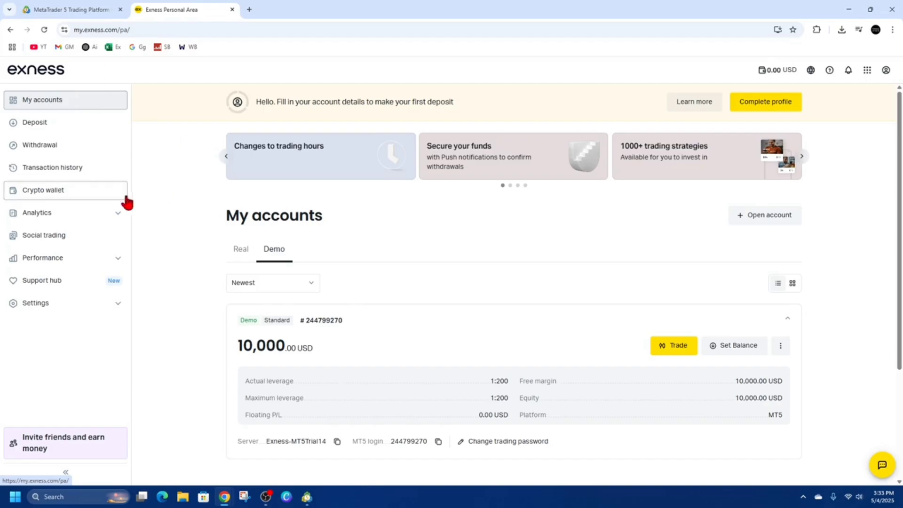
left_click(233, 252)
left_click(274, 254)
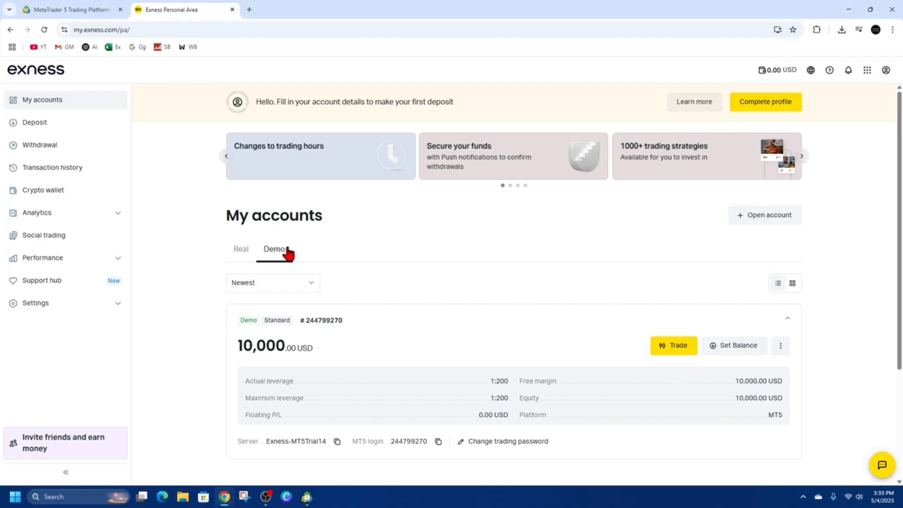
left_click(242, 251)
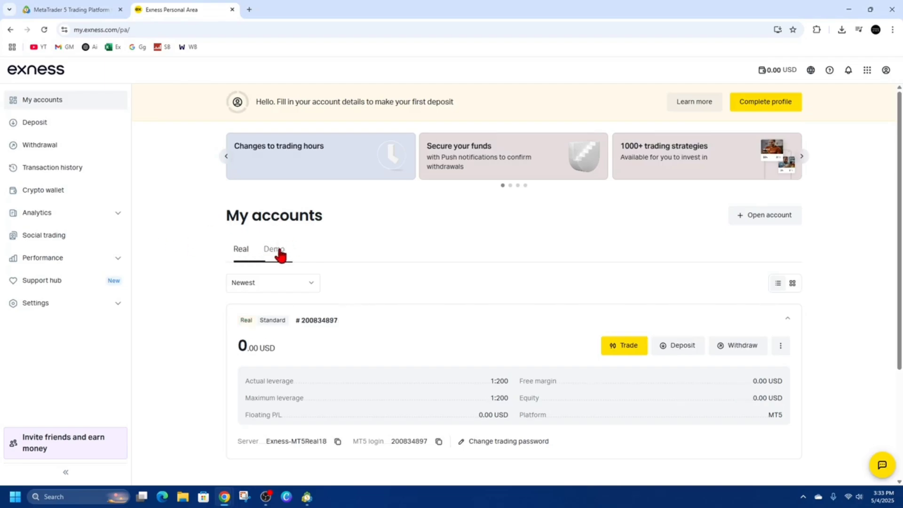
left_click(279, 251)
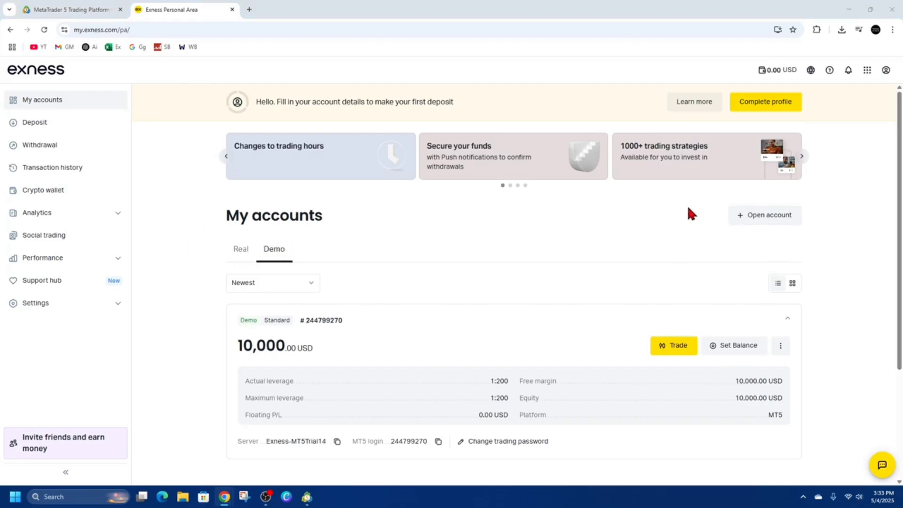
Start opening a new Standard account in Exness and set its type to Demo.
left_click(777, 216)
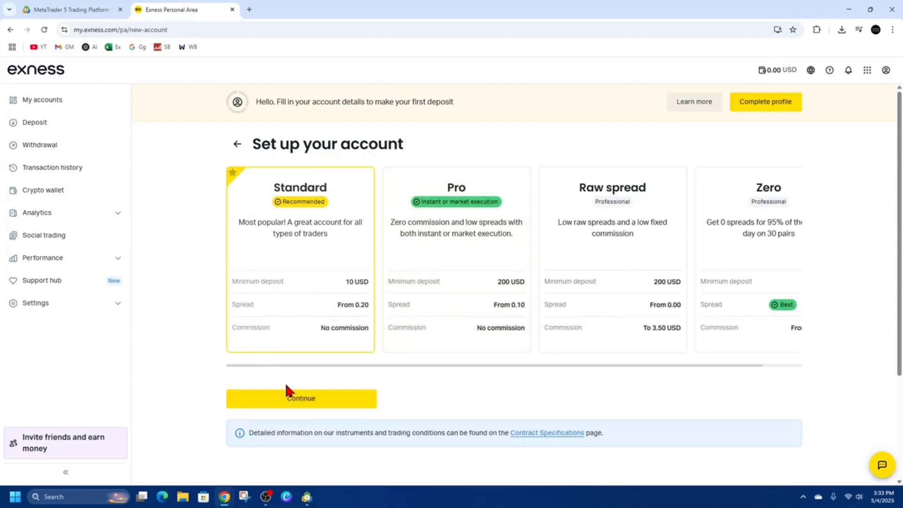
left_click(302, 403)
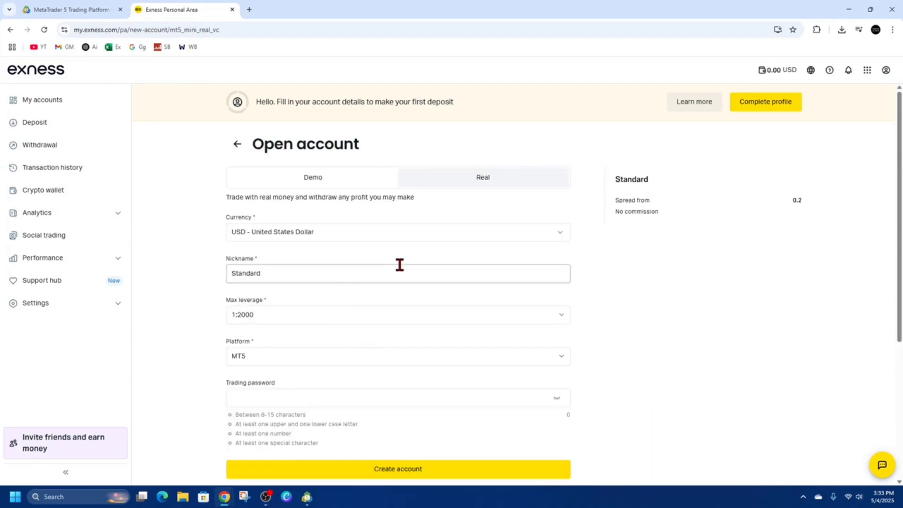
left_click(371, 183)
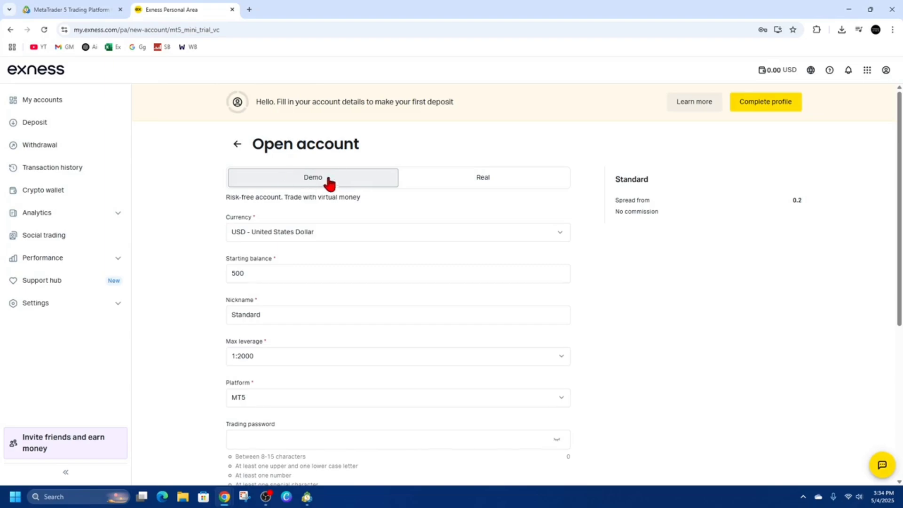
left_click(473, 180)
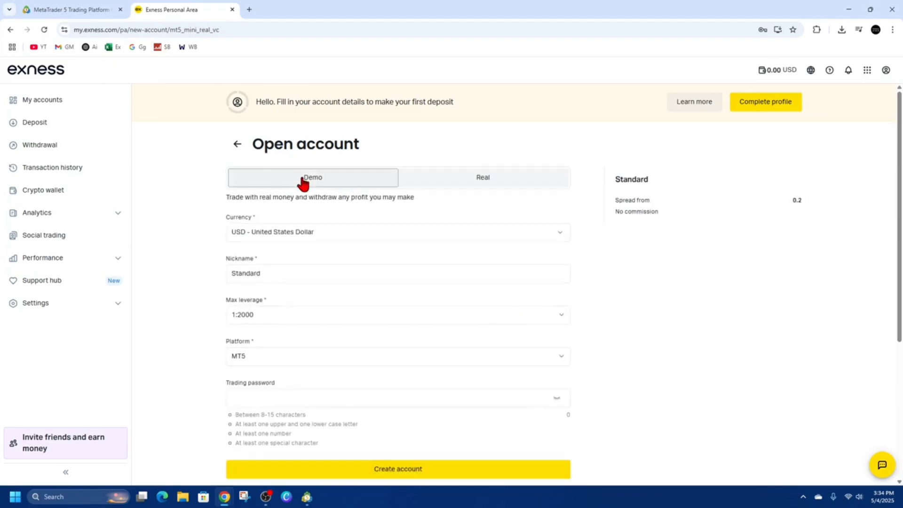
left_click(320, 182)
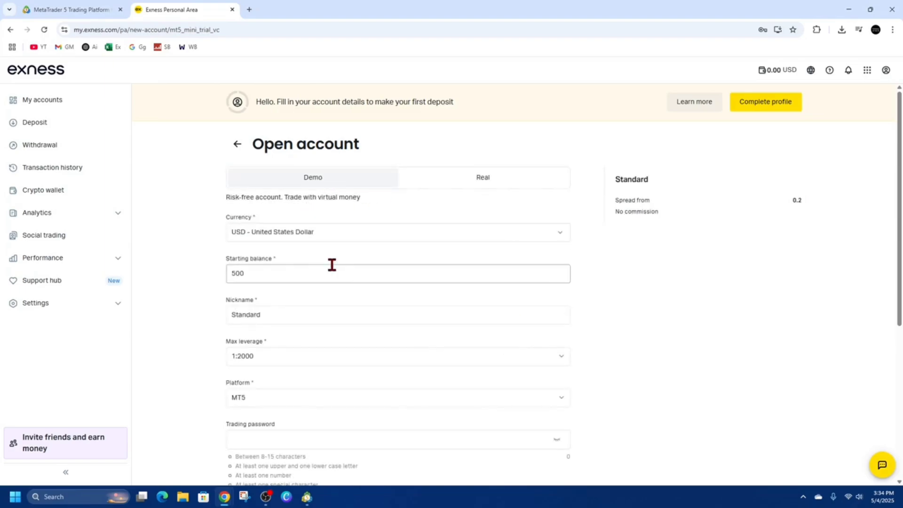
Create the demo account on the MT5 platform with a trading password, and save that password in the browser.
scroll(214, 318, "down", 1)
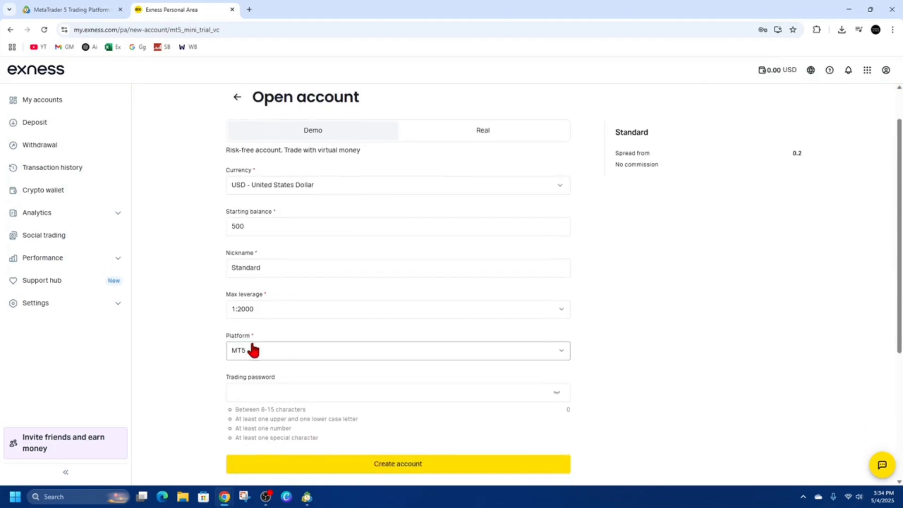
left_click(297, 351)
left_click(290, 371)
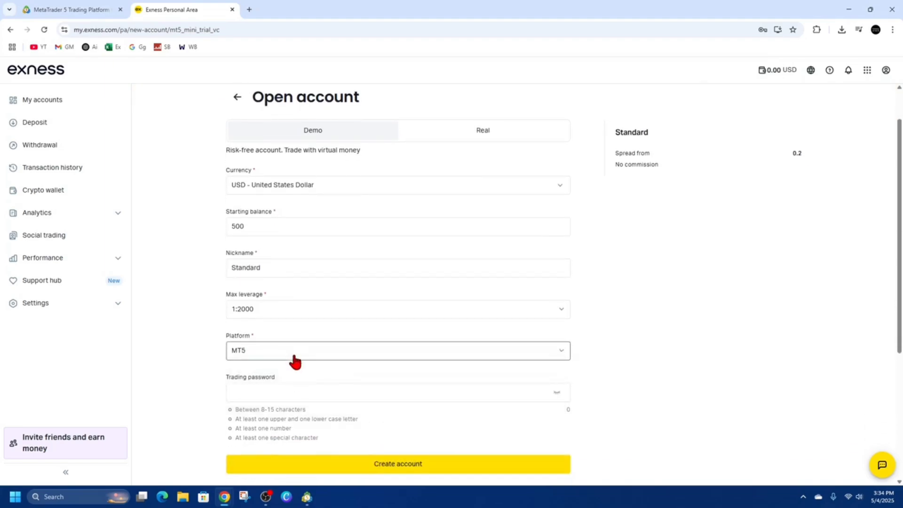
left_click(286, 391)
key("ctrl+v")
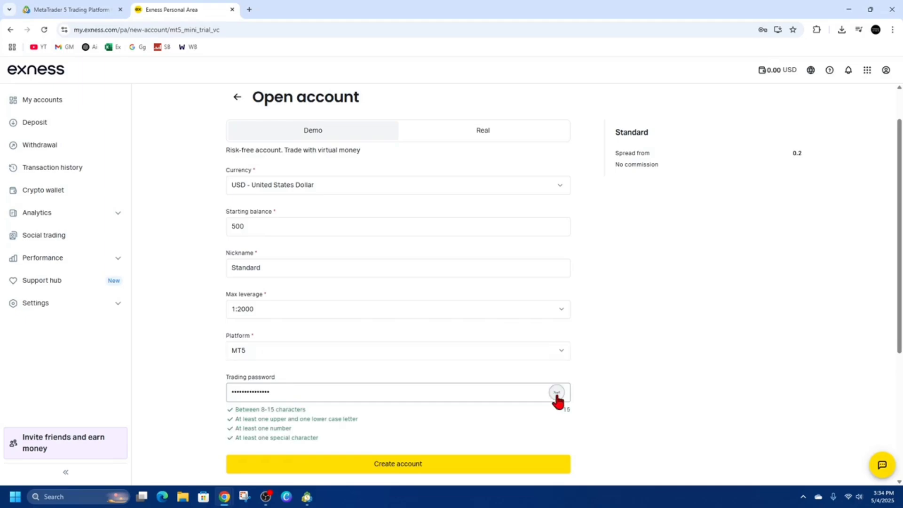
left_click(400, 468)
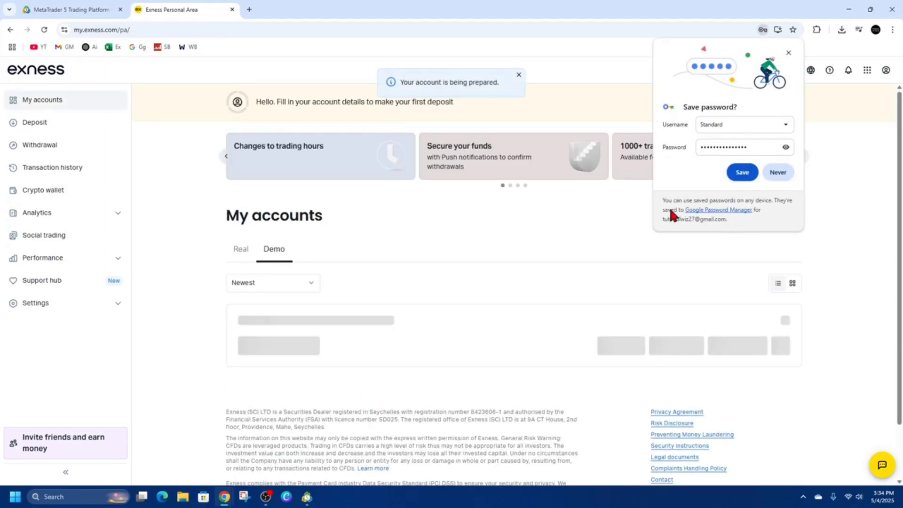
left_click(742, 173)
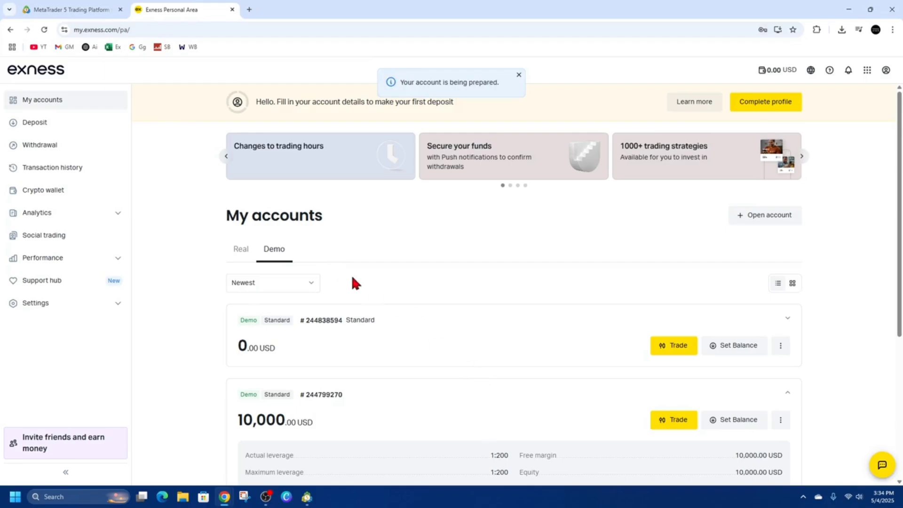
Copy the server name and MT5 login from the new 500 USD demo account's information, and switch to MetaTrader 5.
scroll(433, 390, "down", 2)
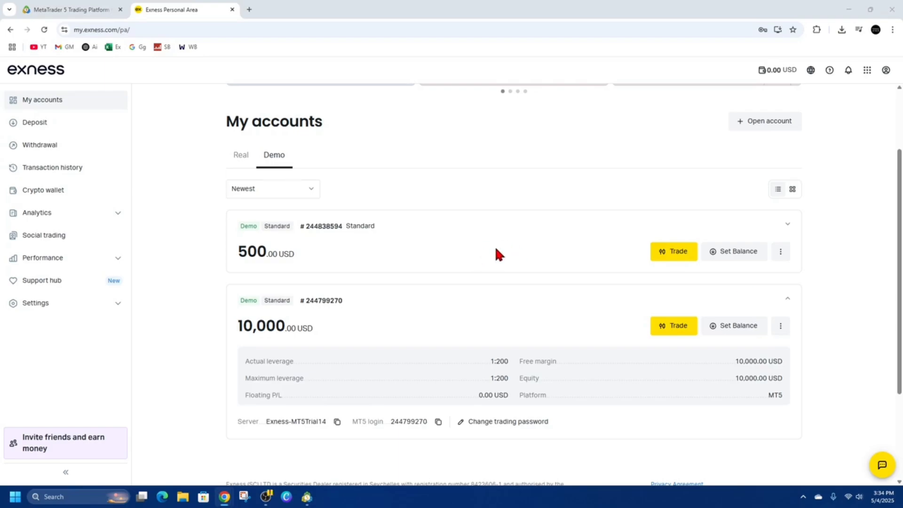
left_click(780, 251)
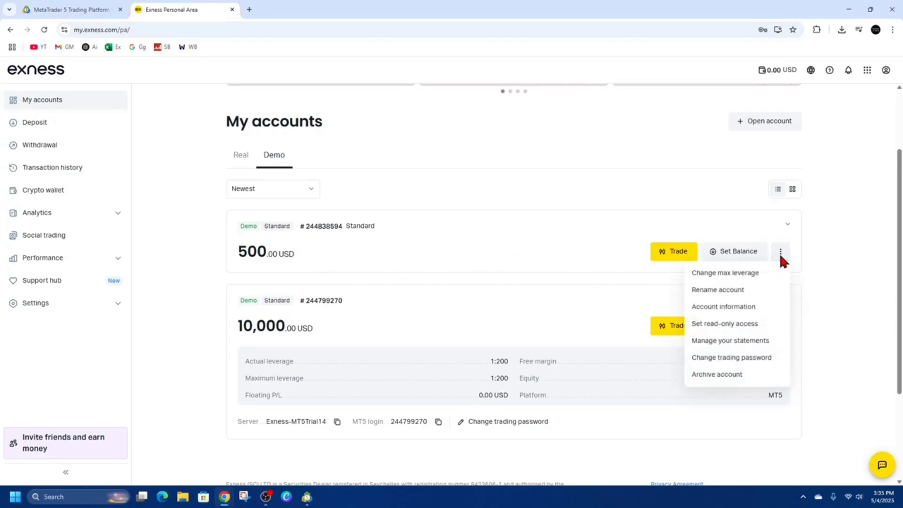
left_click(743, 306)
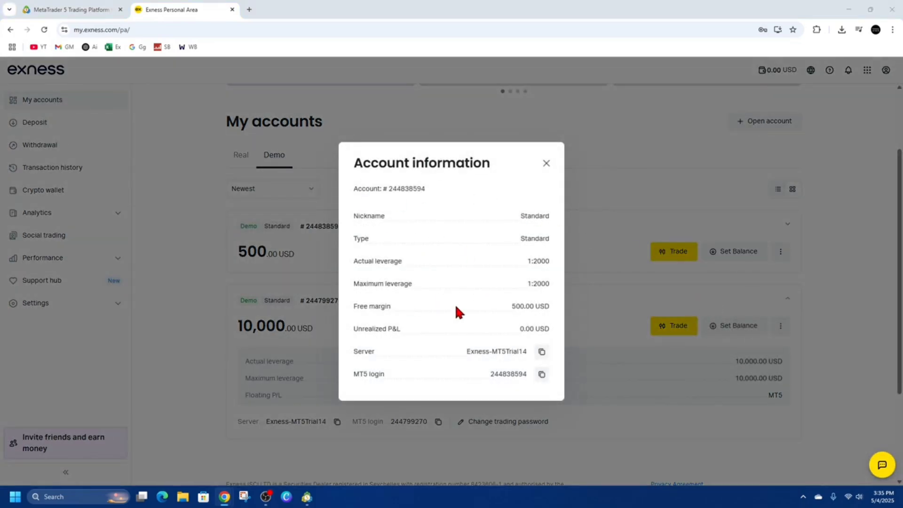
left_click(541, 351)
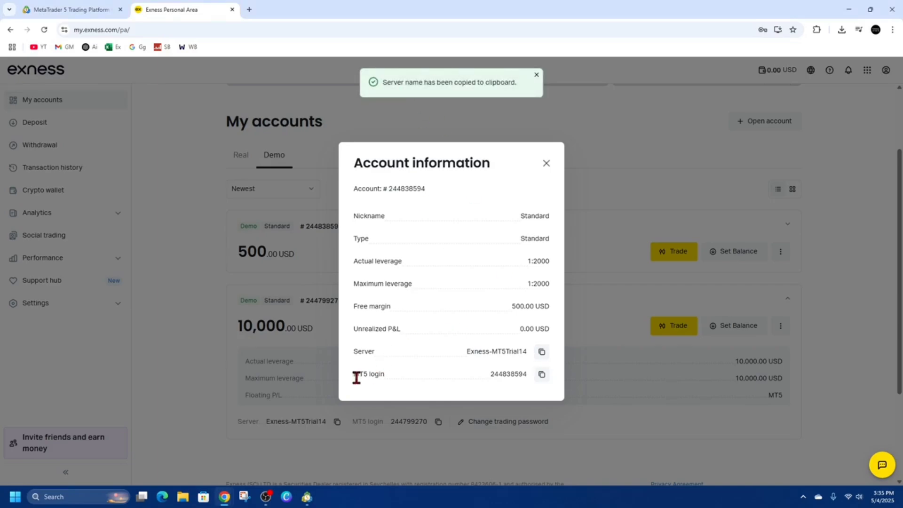
left_click(542, 374)
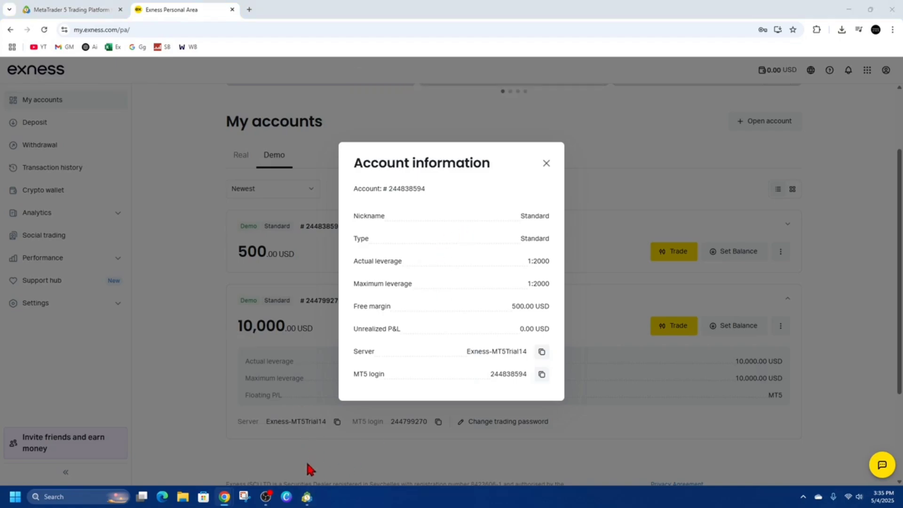
left_click(307, 497)
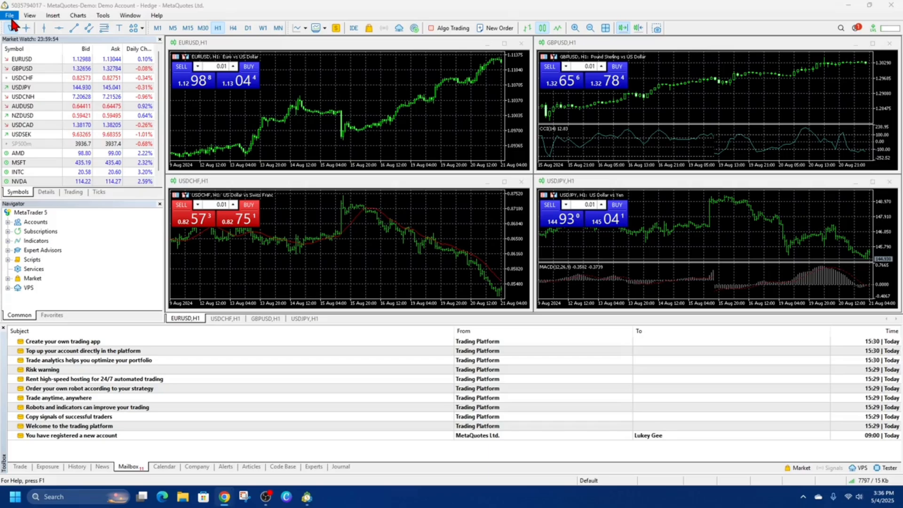
left_click(10, 17)
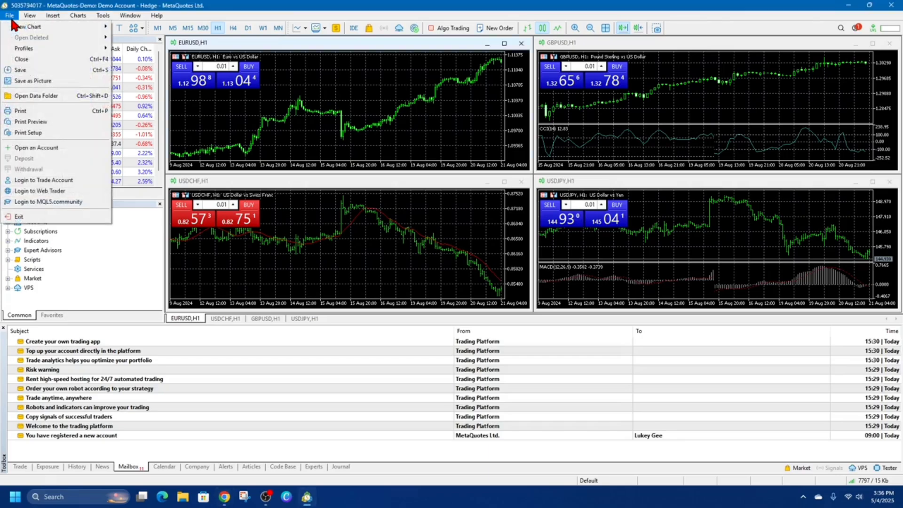
left_click(52, 147)
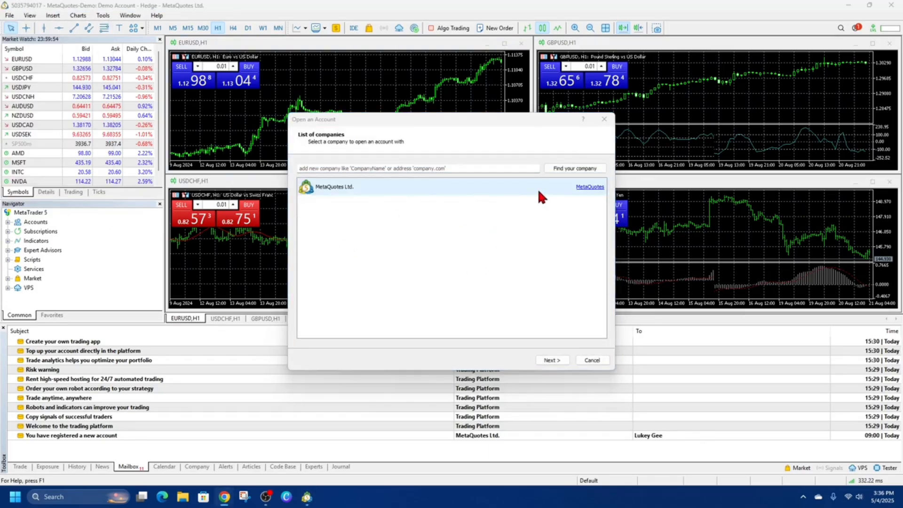
left_click(604, 119)
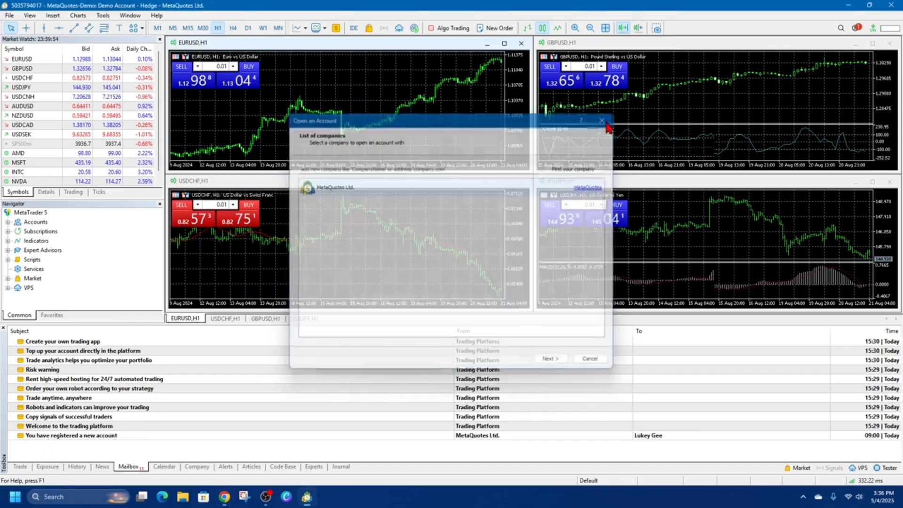
Expand the trading accounts in the Navigator and check the MetaQuotes-Demo entry.
double_click(28, 222)
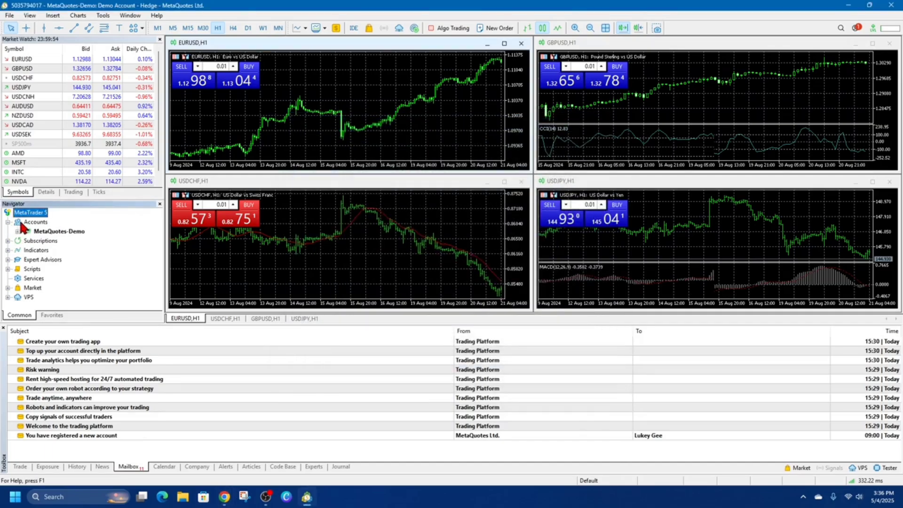
left_click(47, 232)
key("F2")
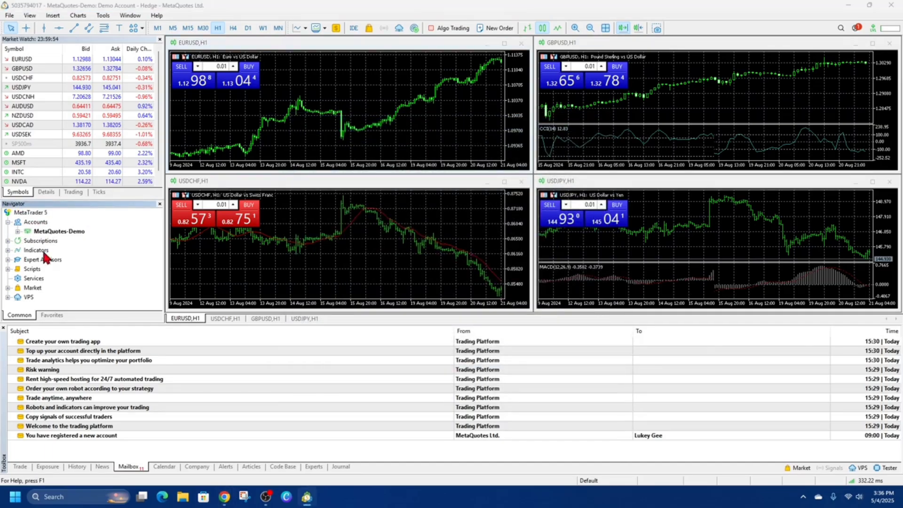
left_click(275, 28)
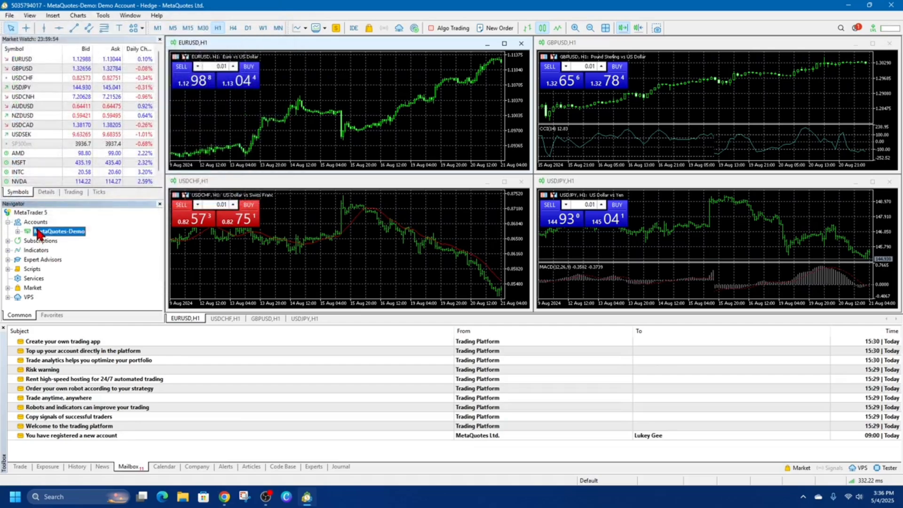
Start opening an account, find the company Exness Technologies Ltd and choose it as the broker.
right_click(38, 223)
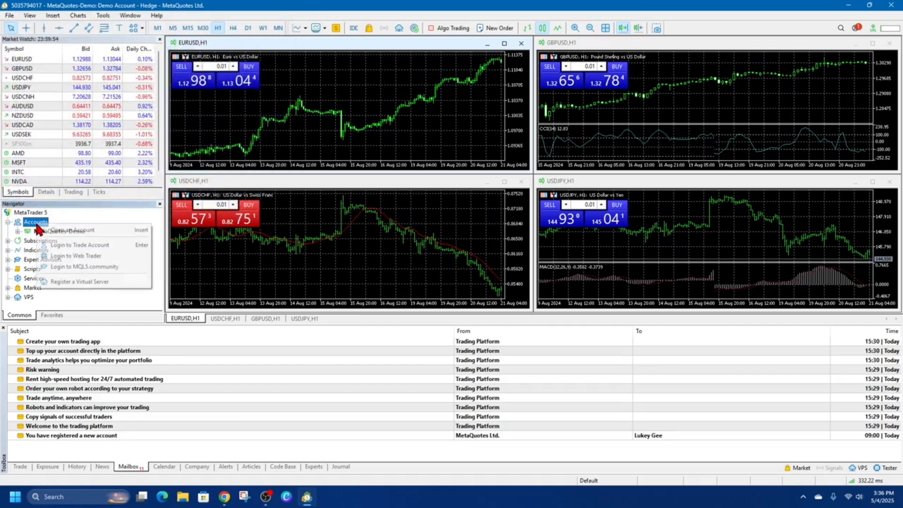
left_click(91, 230)
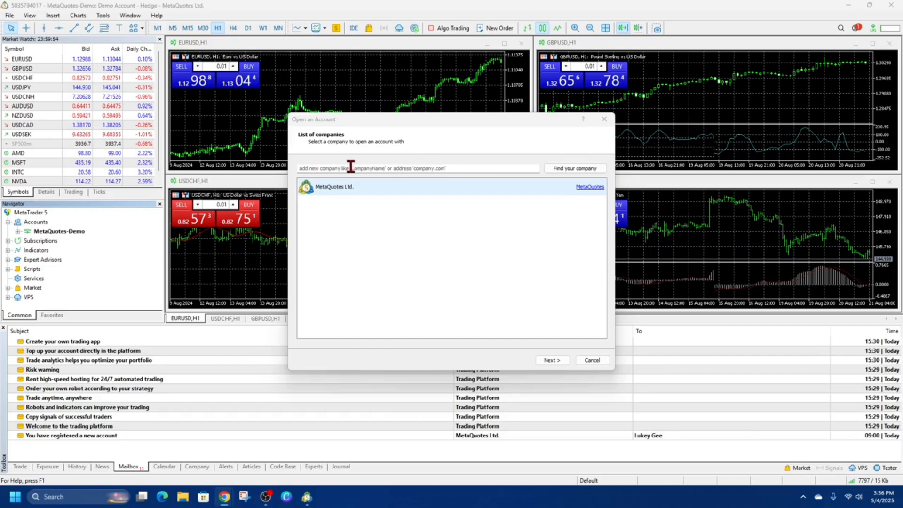
left_click(350, 167)
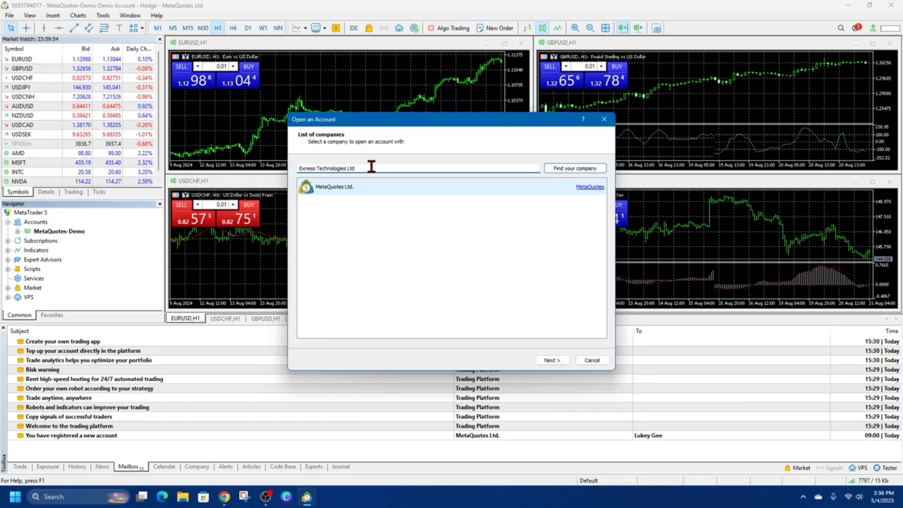
left_click(581, 169)
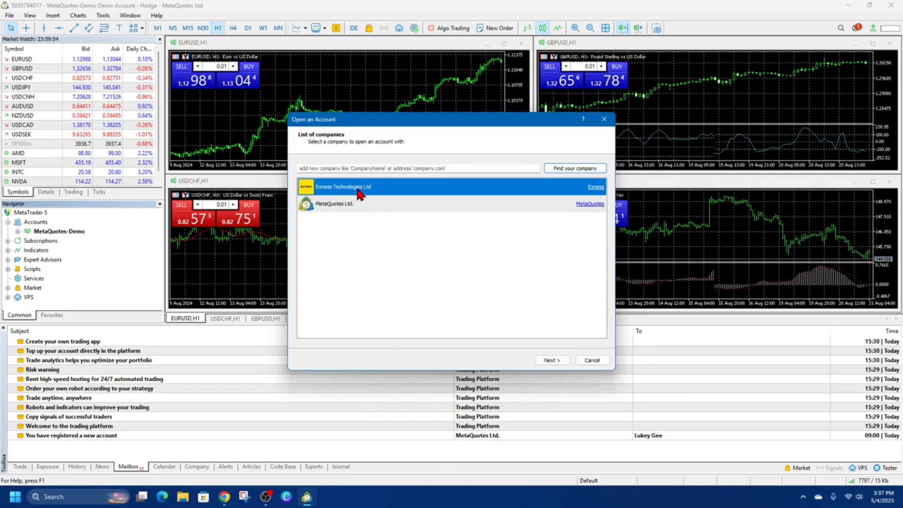
left_click(553, 360)
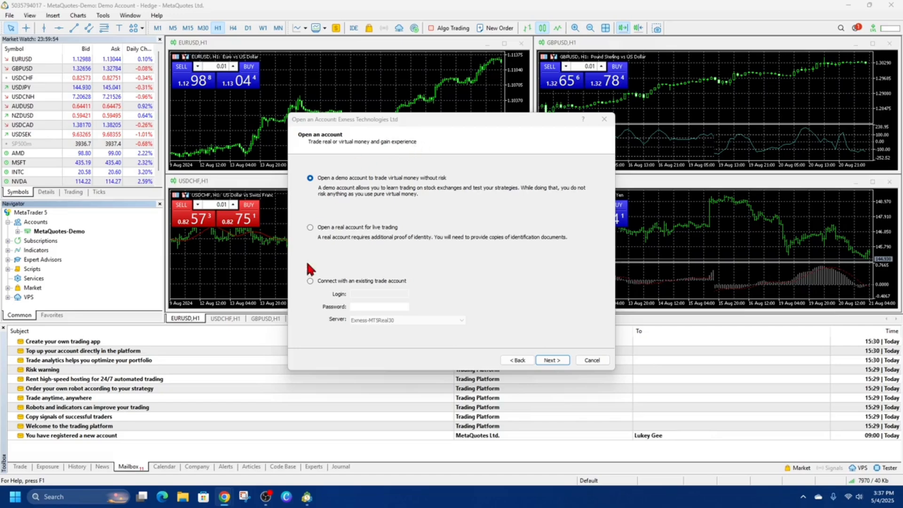
Choose to connect with an existing trade account and fill in the MT5 login copied from the 500 USD Exness demo account.
left_click(310, 281)
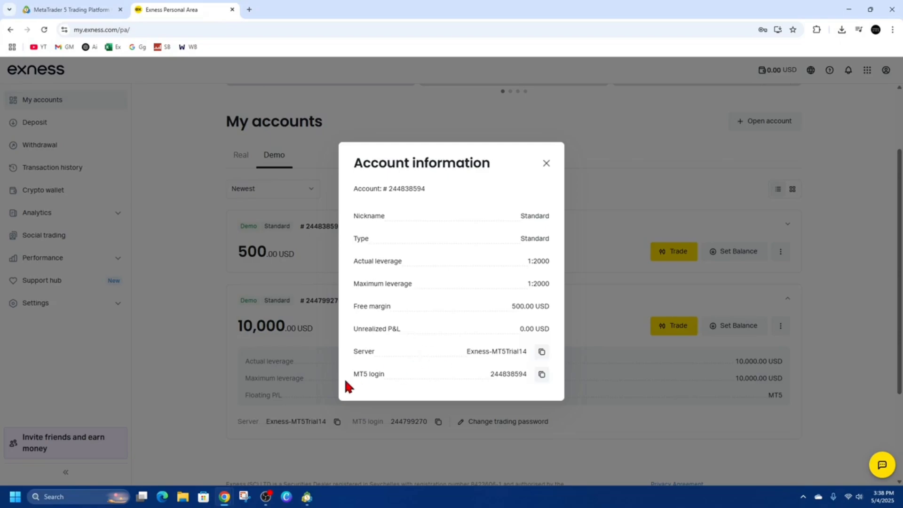
left_click_drag(354, 375, 413, 378)
left_click(541, 374)
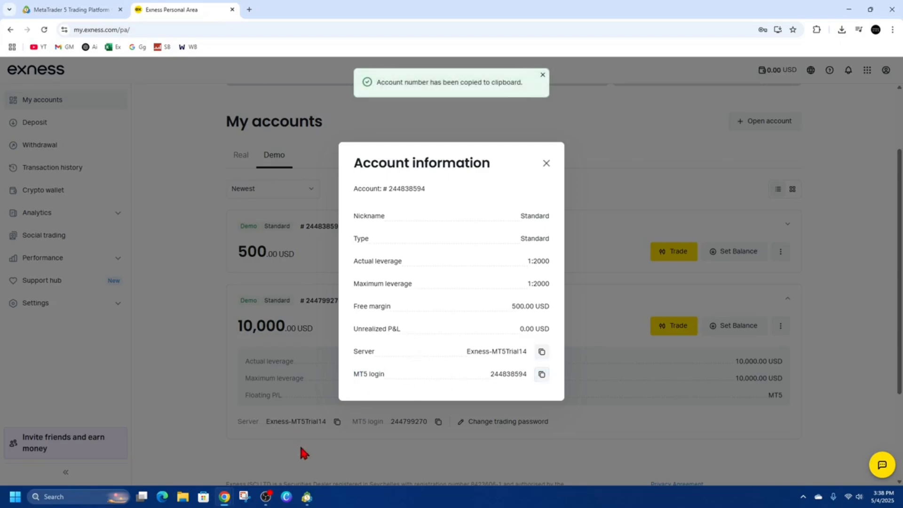
left_click(306, 496)
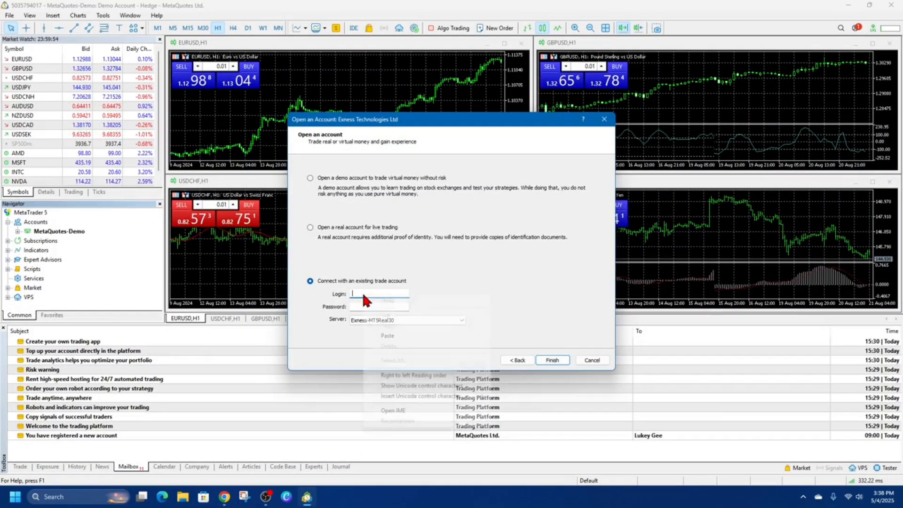
right_click(362, 293)
left_click(391, 329)
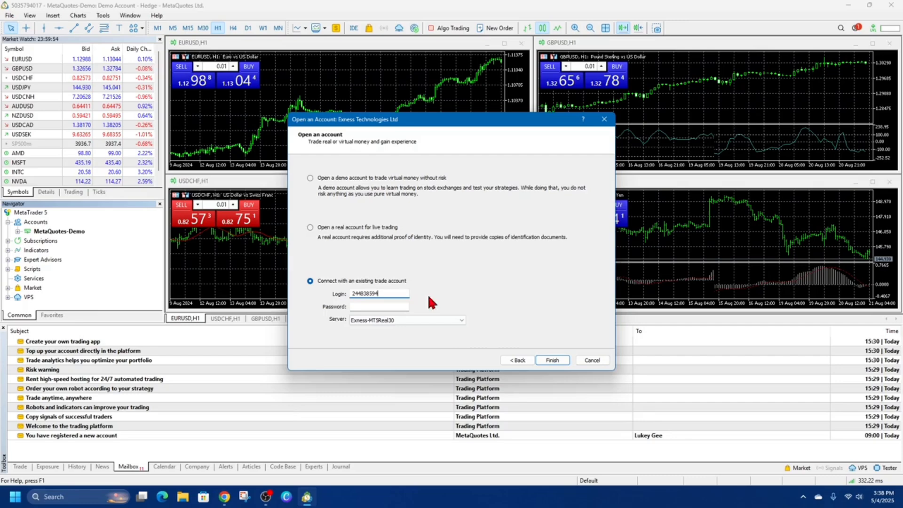
Enter the trading password, set the server to Exness-MT5Trial14 as given in the Exness account information, and finish connecting the account.
left_click(365, 307)
key("ctrl+v")
left_click(224, 496)
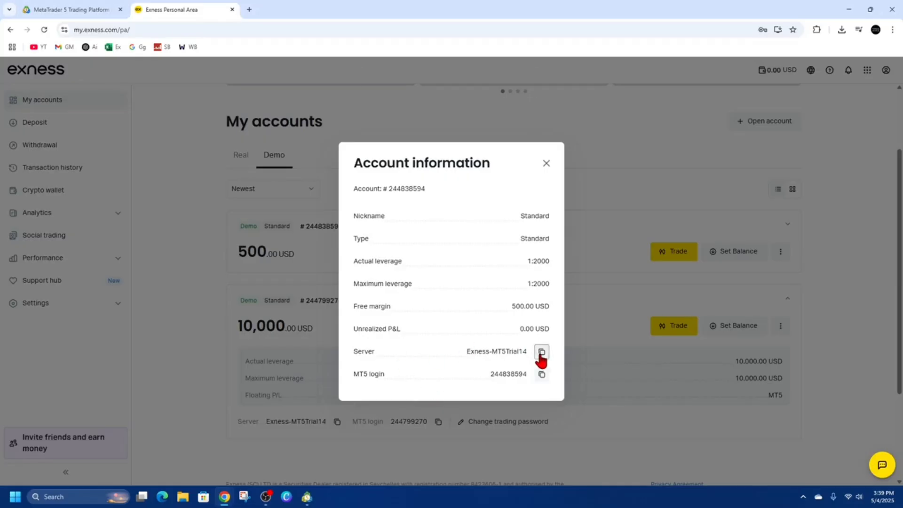
left_click(540, 353)
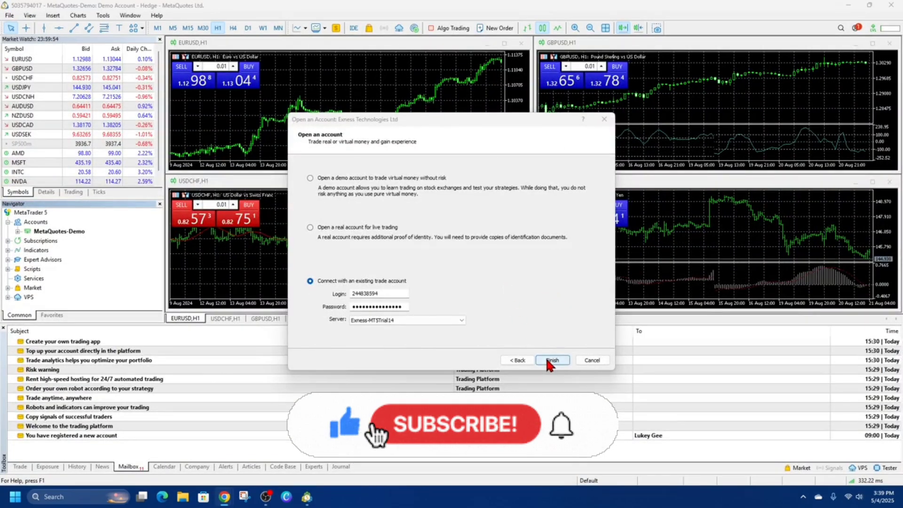
left_click(551, 359)
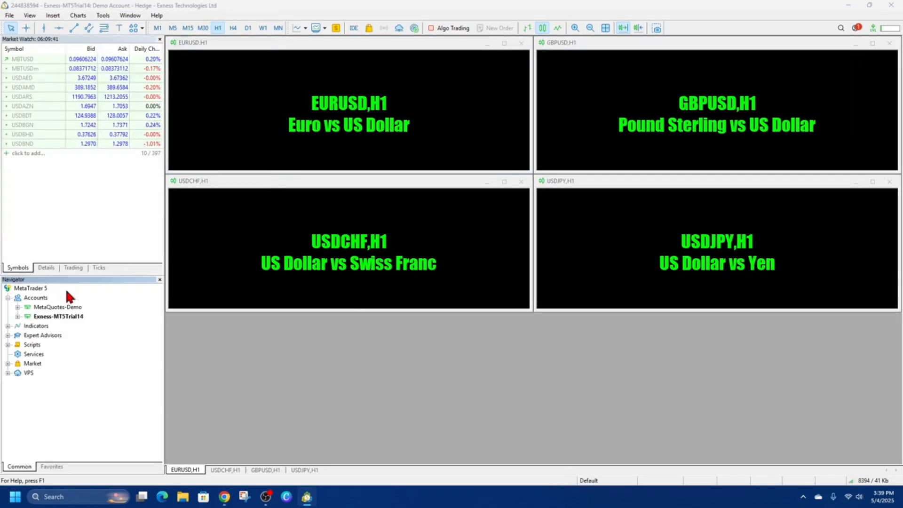
Expand the Exness-MT5Trial14 server in the Navigator and open the login window for its Standard account.
key("F2")
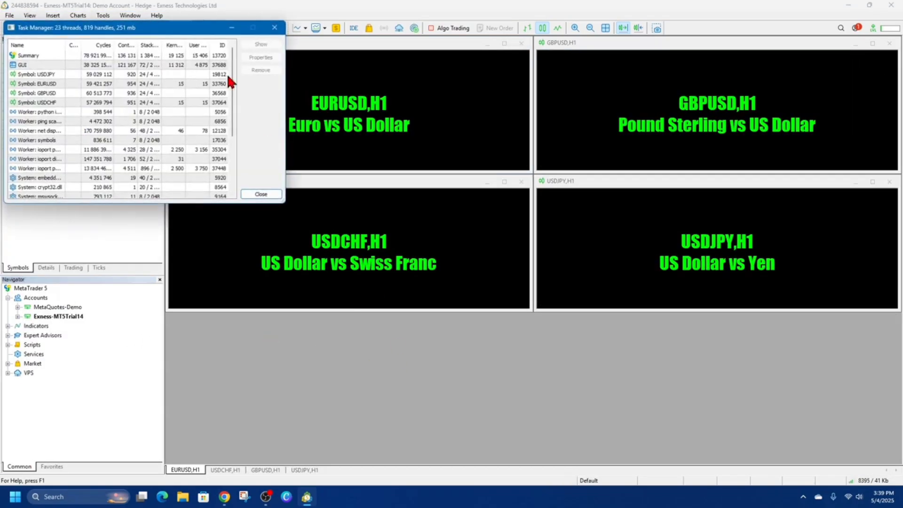
left_click(273, 30)
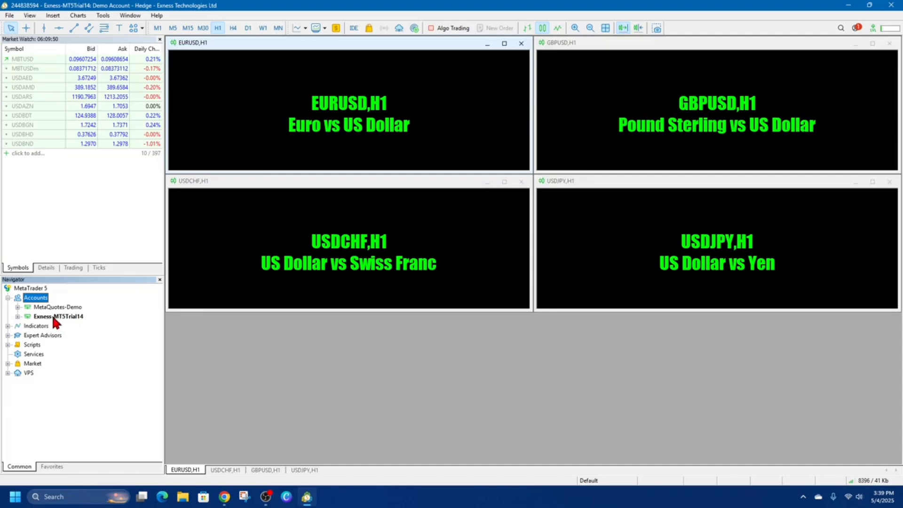
left_click(62, 318)
double_click(73, 317)
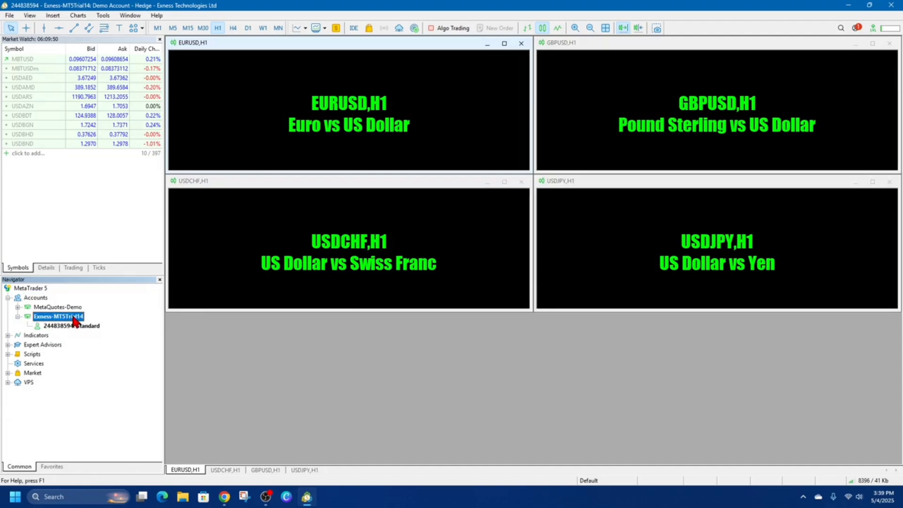
double_click(85, 326)
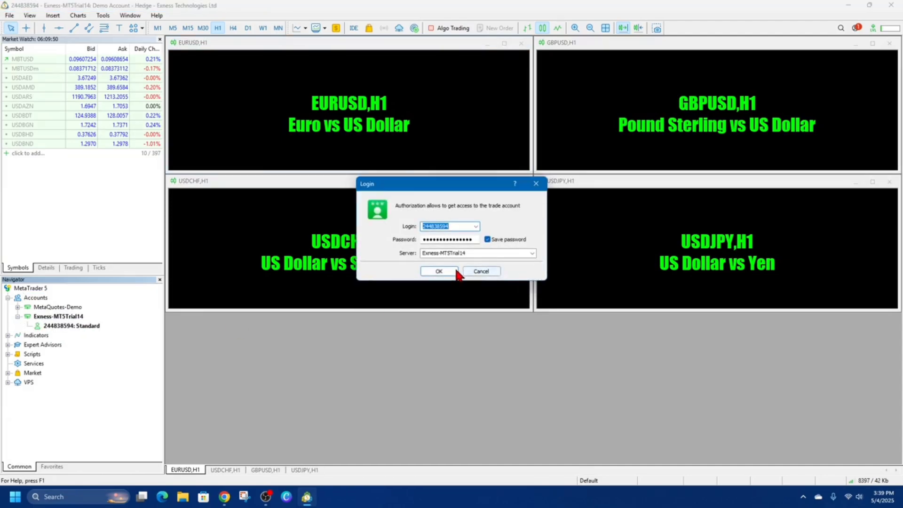